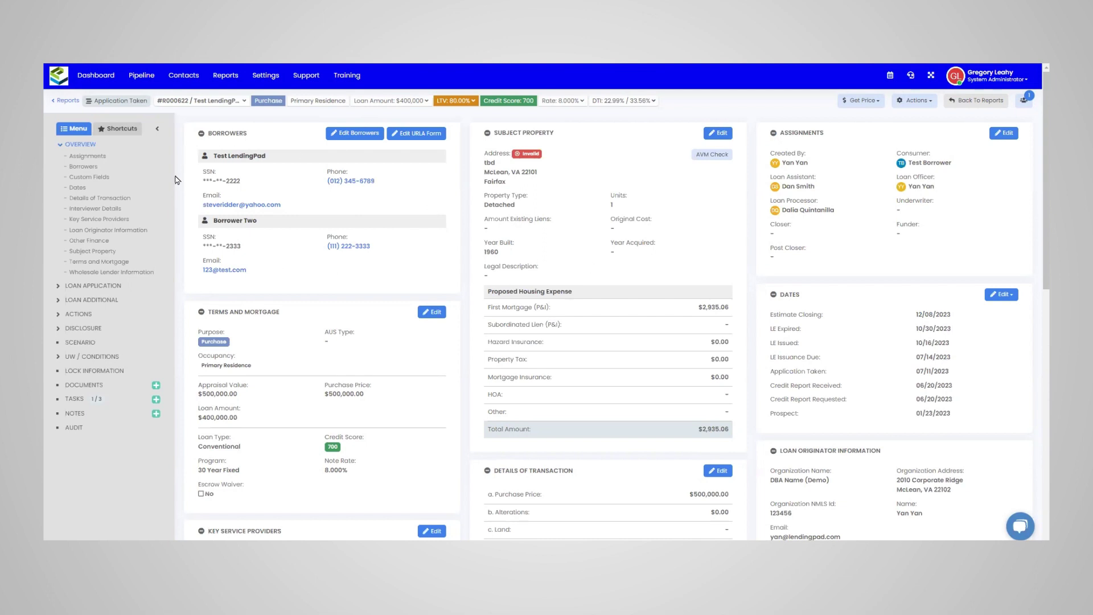
{"action": "scroll", "coordinate": [337, 237], "scroll_direction": "down", "scroll_amount": 3}
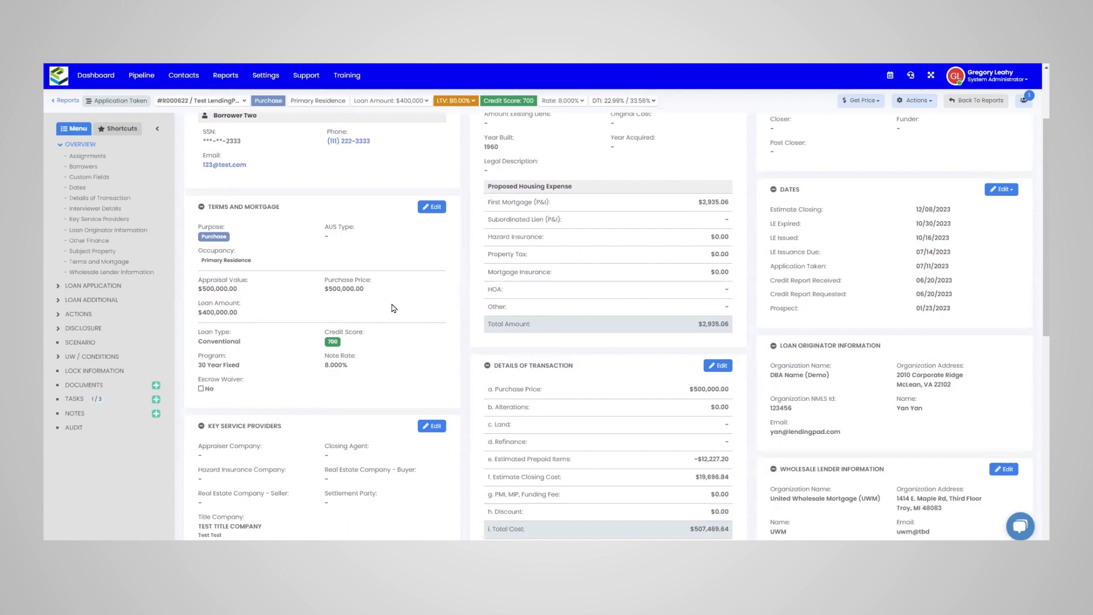
{"action": "scroll", "coordinate": [467, 300], "scroll_direction": "up", "scroll_amount": 3}
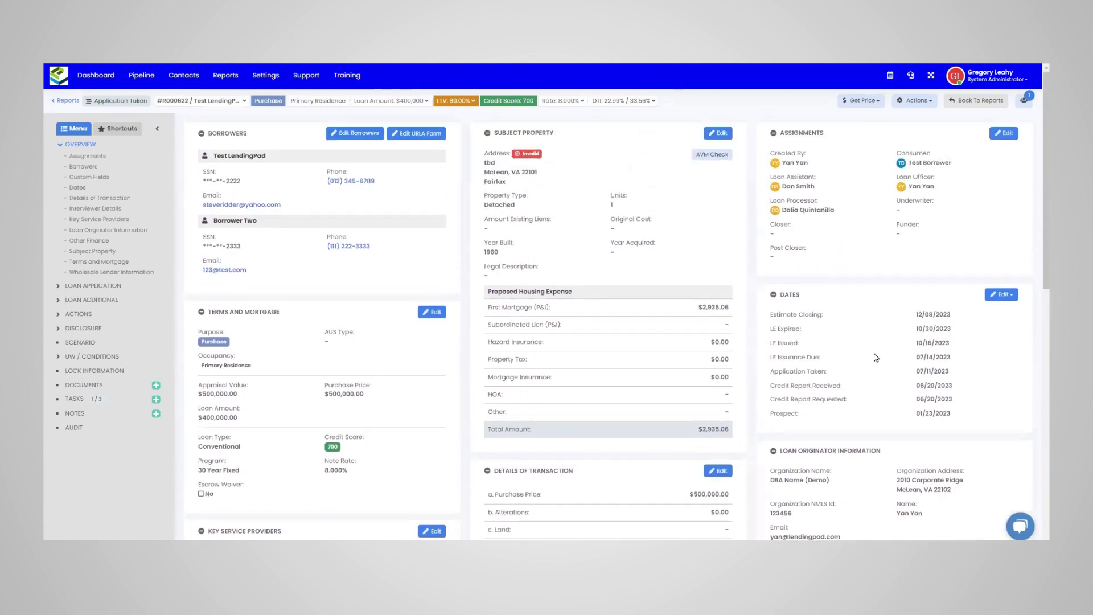
Start a new Title Integration request from the loan's actions page.
{"action": "left_click_drag", "start_coordinate": [770, 318], "coordinate": [966, 319]}
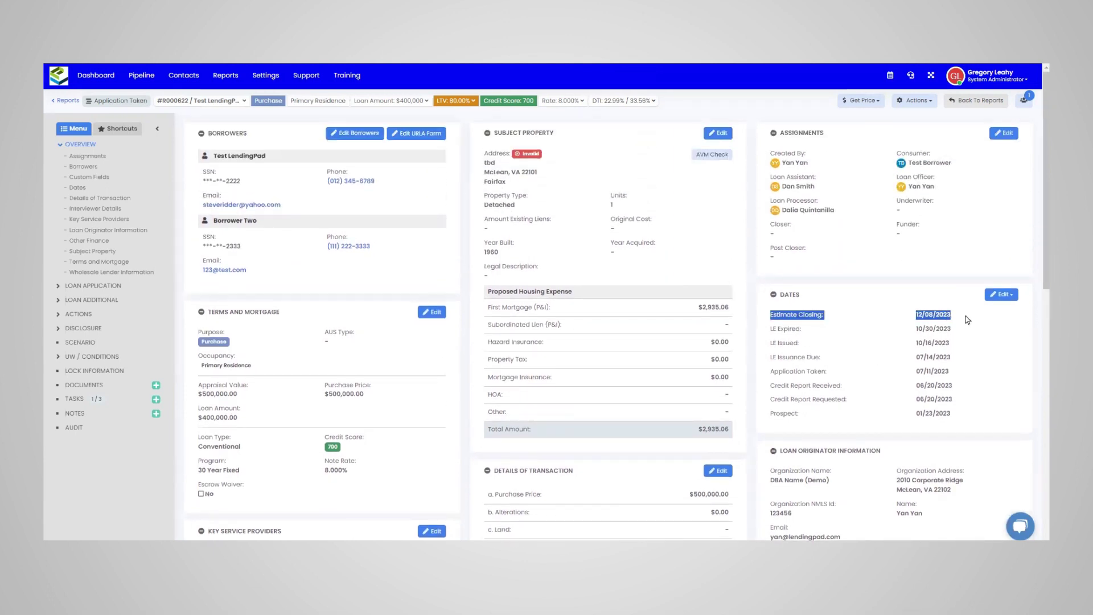
{"action": "left_click", "coordinate": [966, 320]}
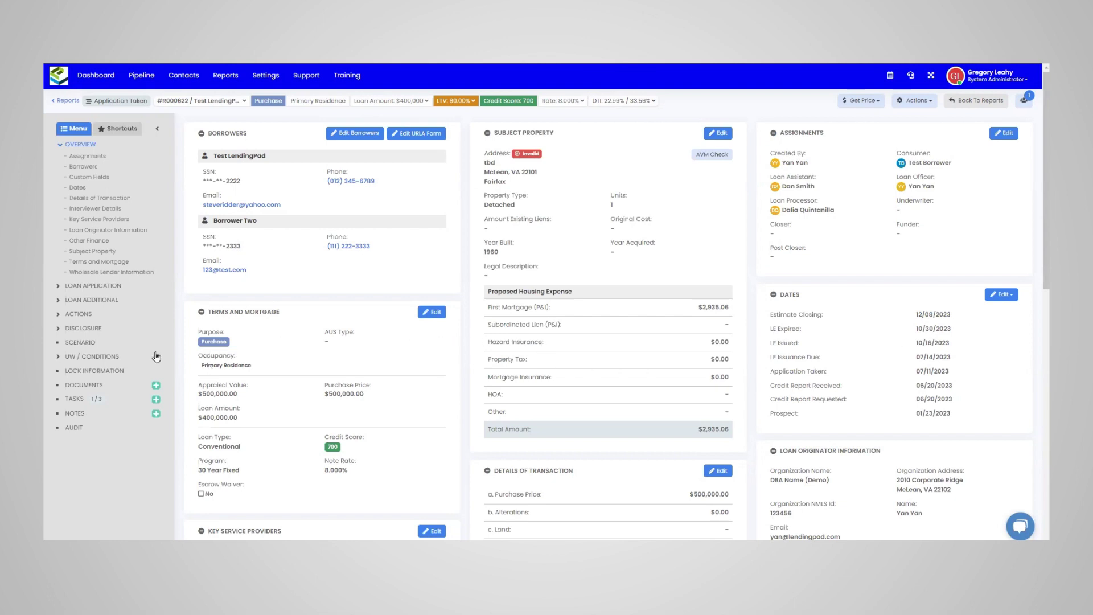
{"action": "left_click", "coordinate": [82, 318]}
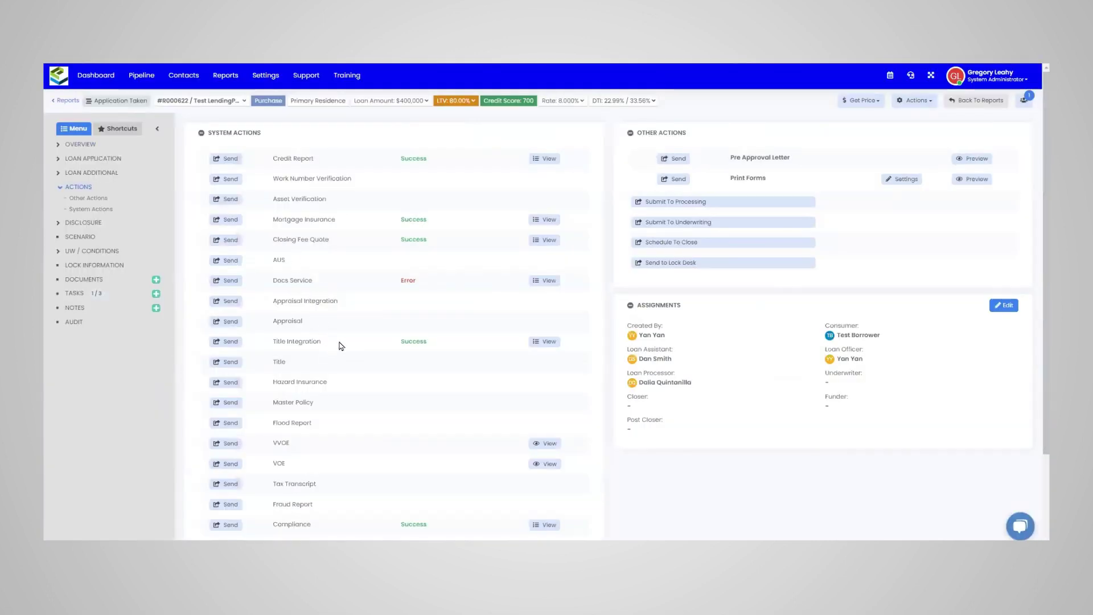
{"action": "left_click_drag", "start_coordinate": [268, 341], "coordinate": [324, 341]}
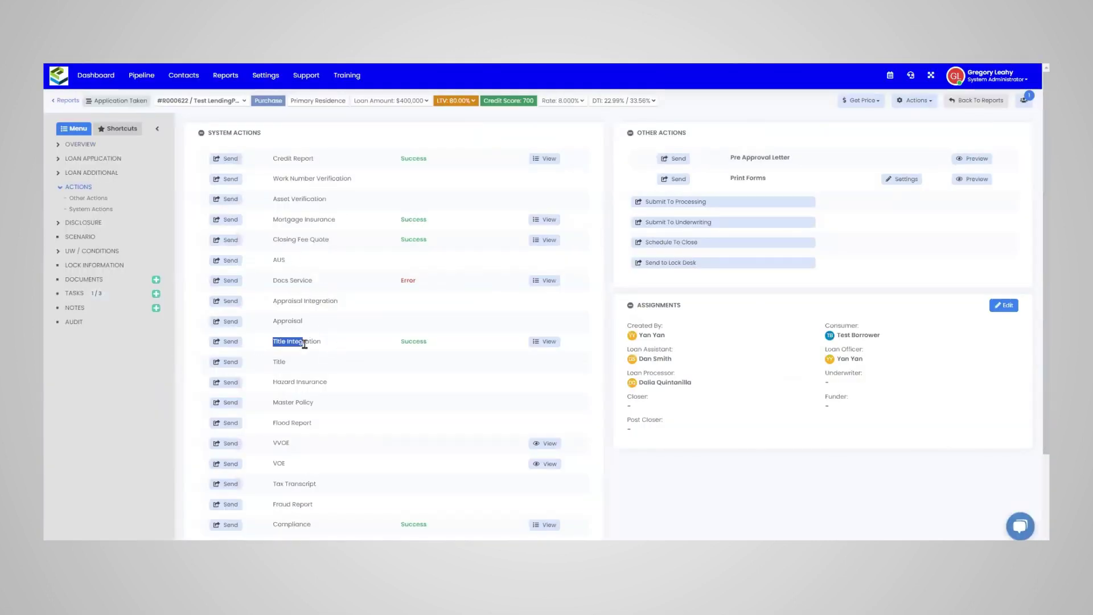
{"action": "left_click", "coordinate": [333, 349]}
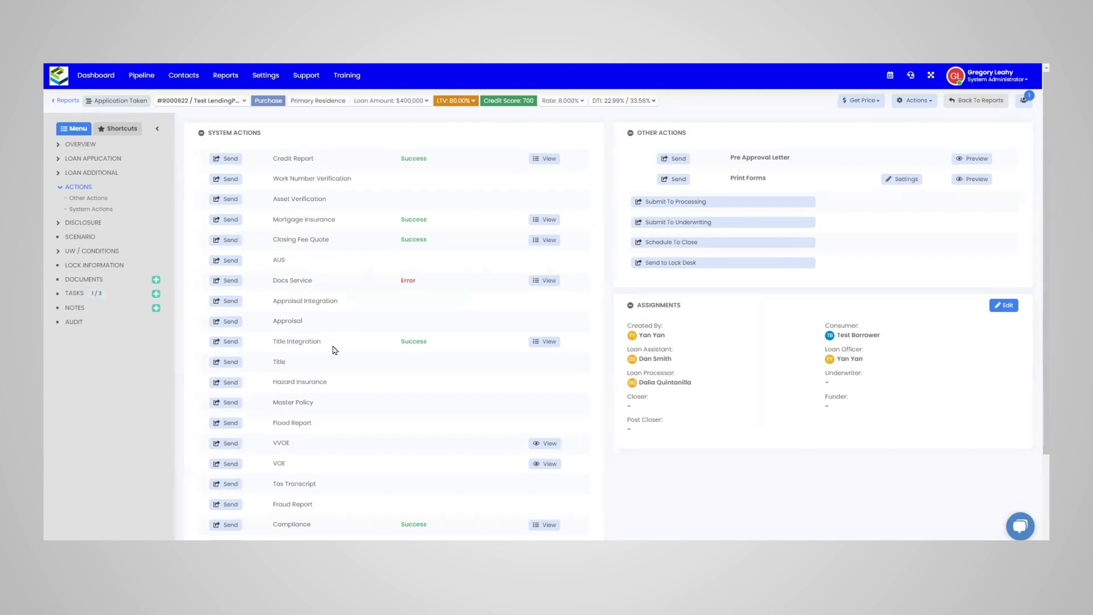
{"action": "left_click", "coordinate": [228, 341]}
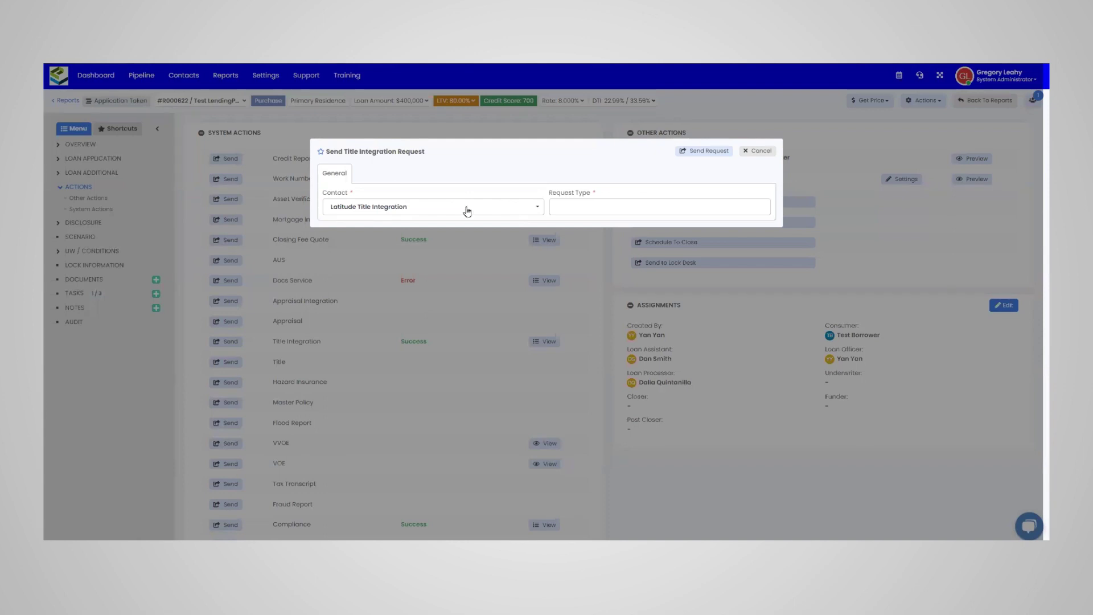
Send a Unisource Title Fee Quote request for a Refinance, 1. Standard product.
{"action": "left_click", "coordinate": [466, 209]}
{"action": "left_click", "coordinate": [392, 234]}
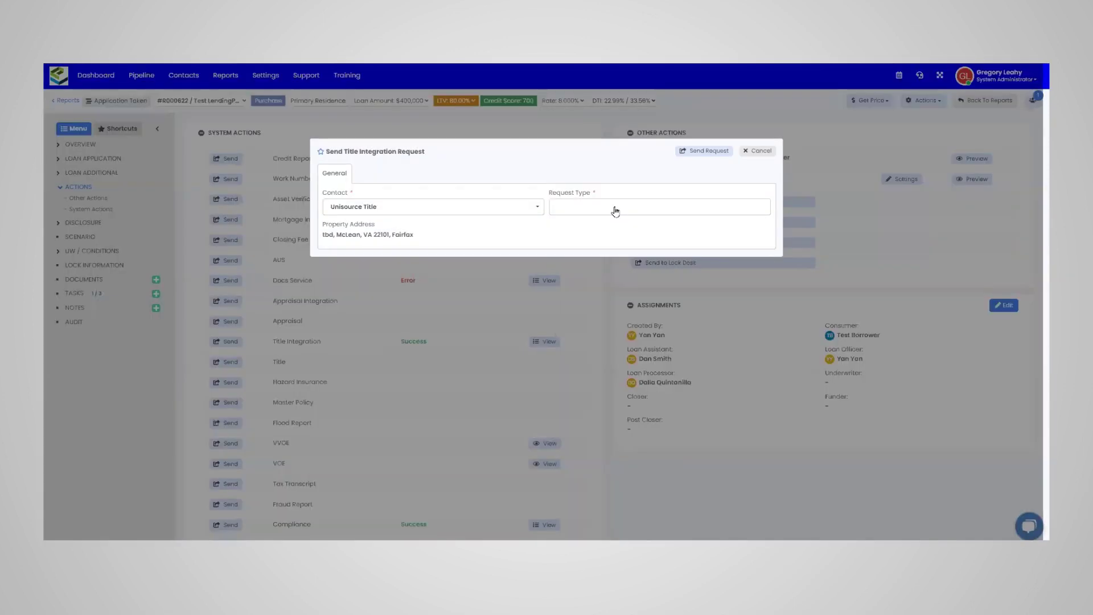
{"action": "left_click", "coordinate": [617, 206]}
{"action": "left_click", "coordinate": [617, 236]}
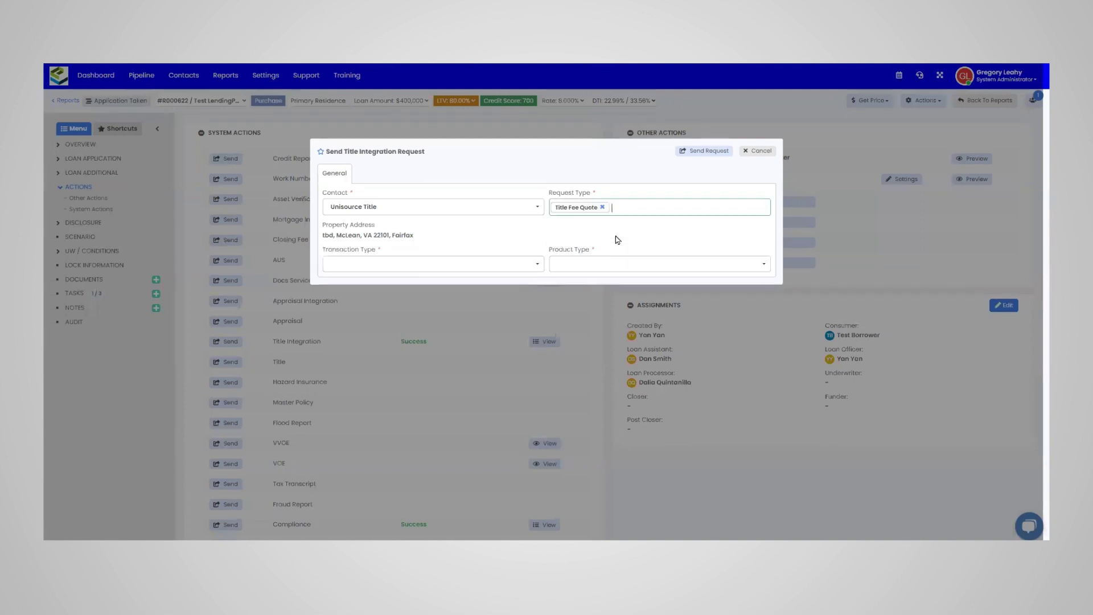
{"action": "left_click", "coordinate": [475, 263]}
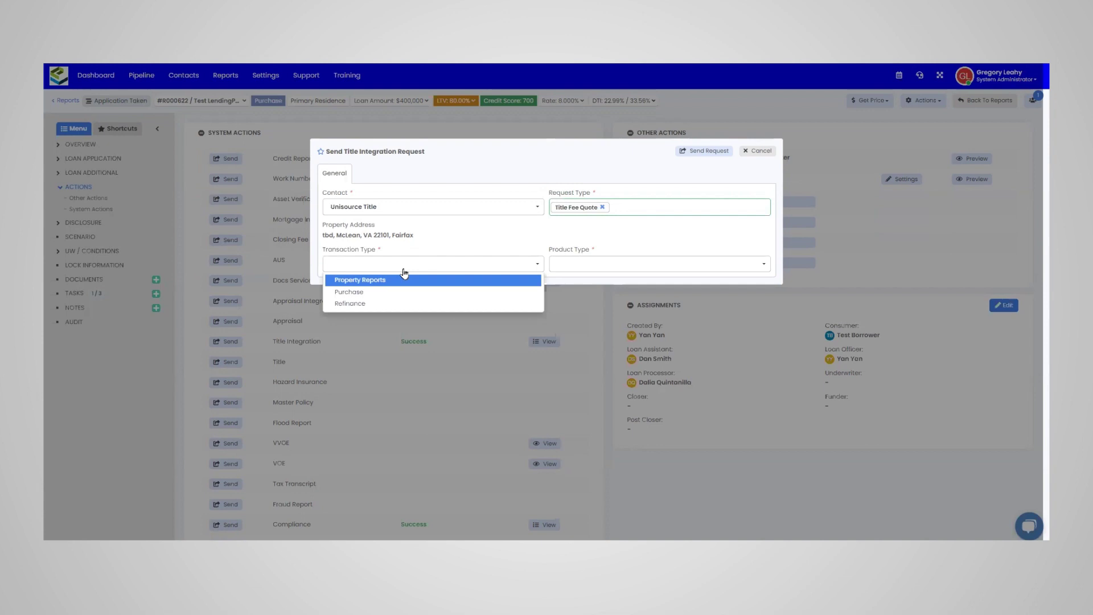
{"action": "left_click", "coordinate": [381, 304]}
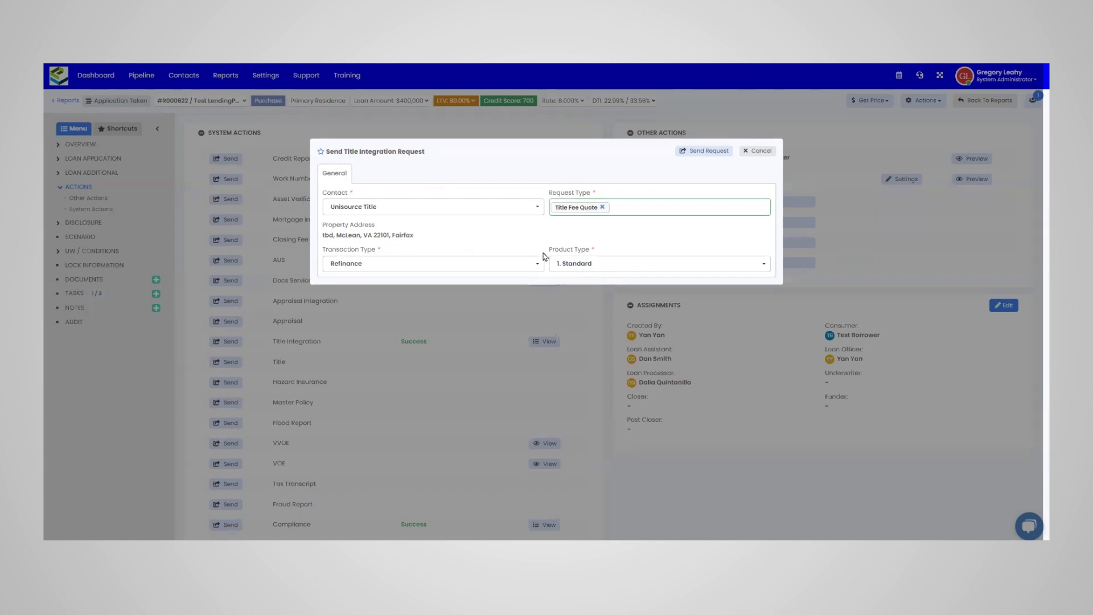
{"action": "left_click", "coordinate": [696, 154]}
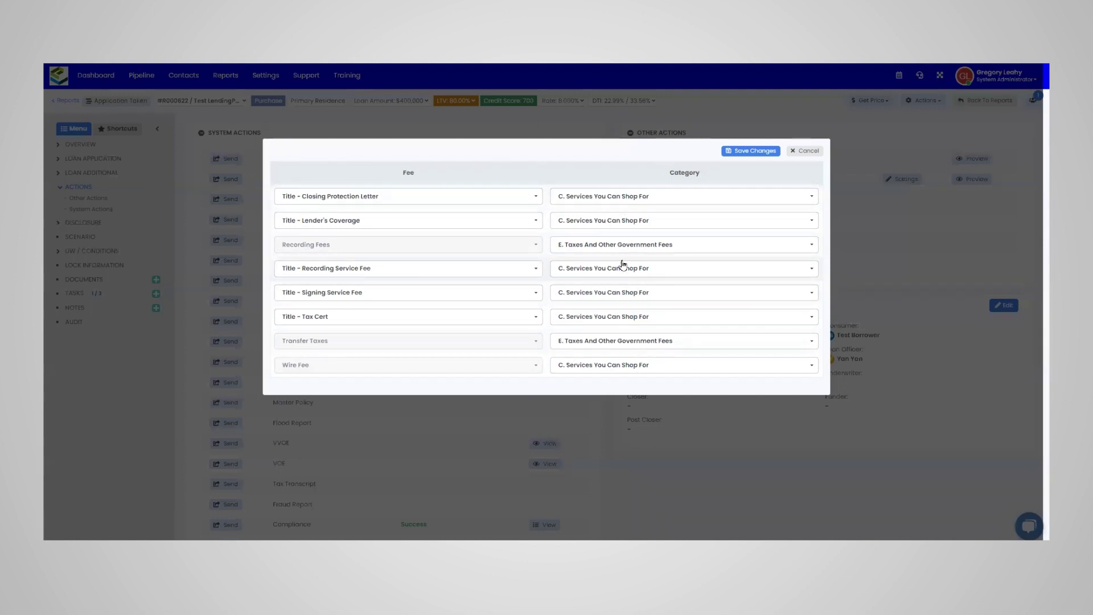
Keep the recording service fee's category and all other returned fee categories unchanged, then save.
{"action": "left_click", "coordinate": [635, 272]}
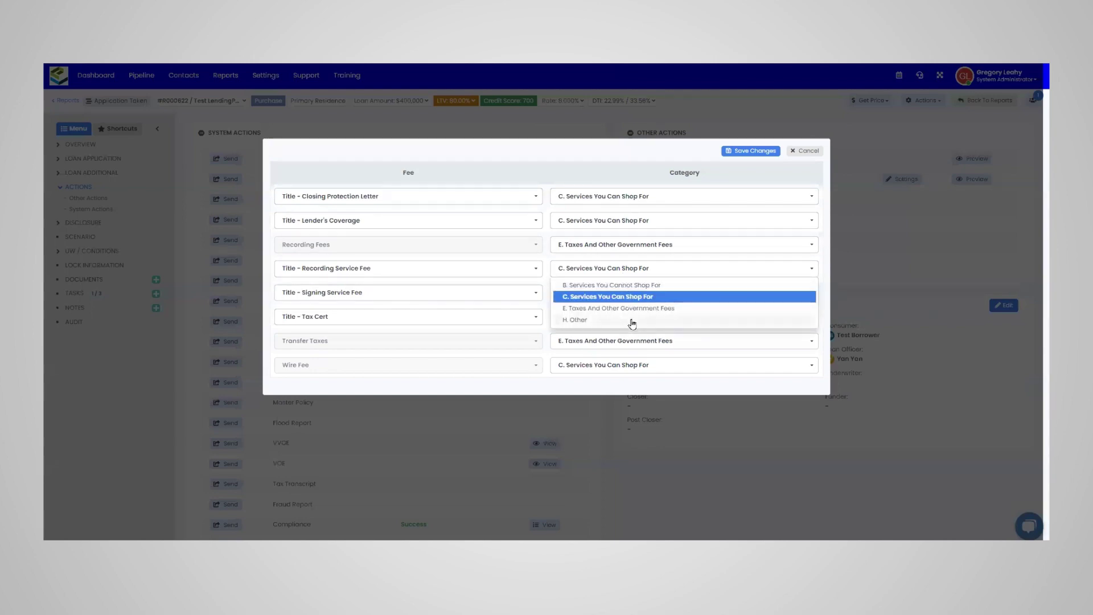
{"action": "left_click", "coordinate": [679, 163]}
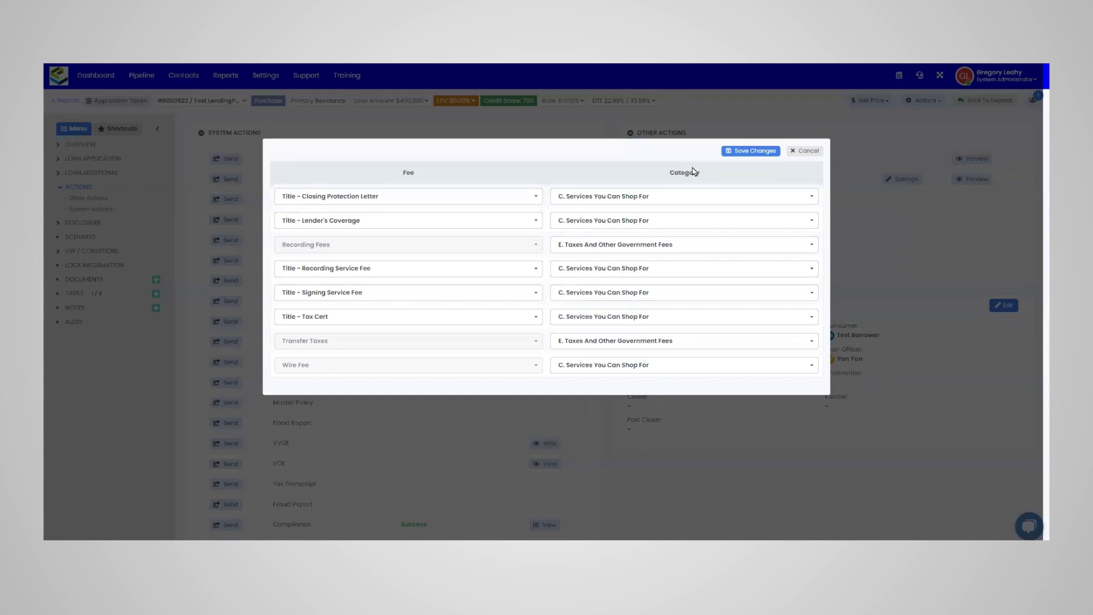
{"action": "left_click", "coordinate": [751, 151]}
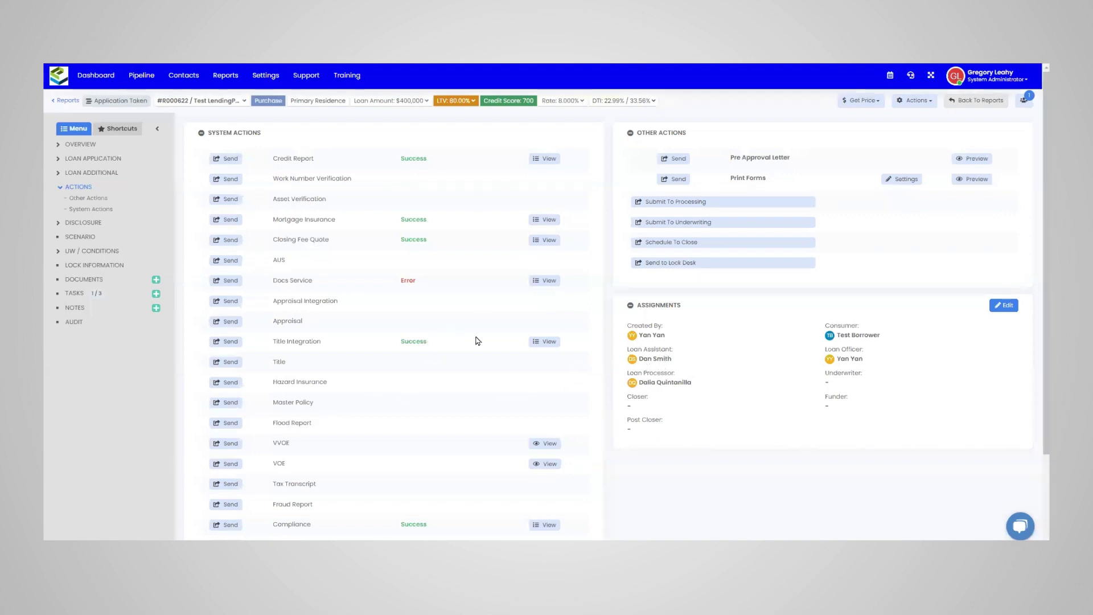
{"action": "left_click", "coordinate": [543, 341]}
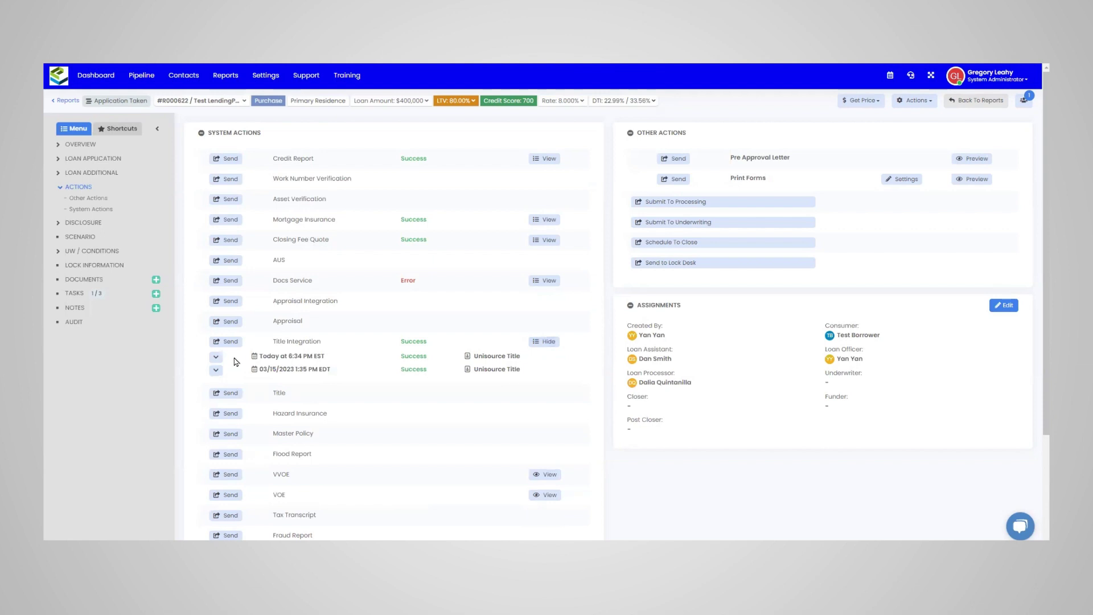
{"action": "left_click", "coordinate": [216, 357]}
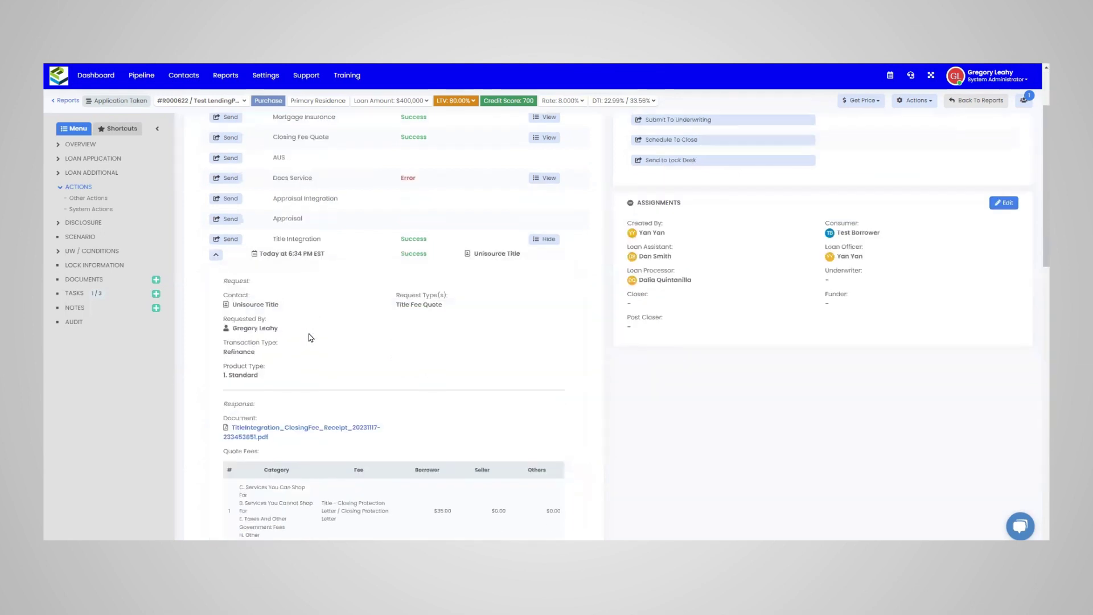
{"action": "scroll", "coordinate": [307, 341], "scroll_direction": "down", "scroll_amount": 3}
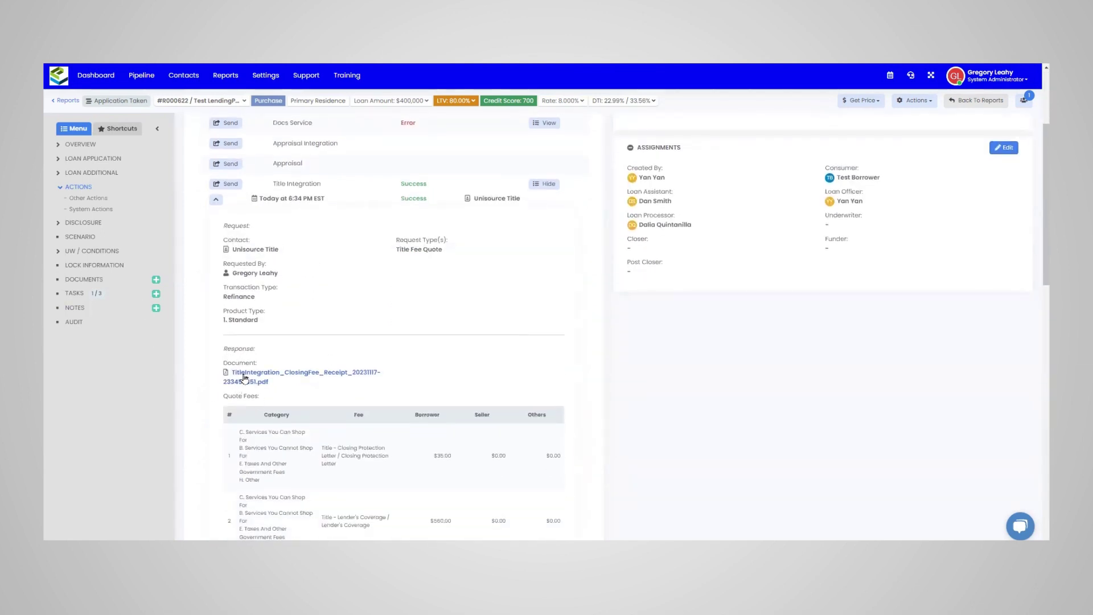
{"action": "scroll", "coordinate": [384, 282], "scroll_direction": "down", "scroll_amount": 5}
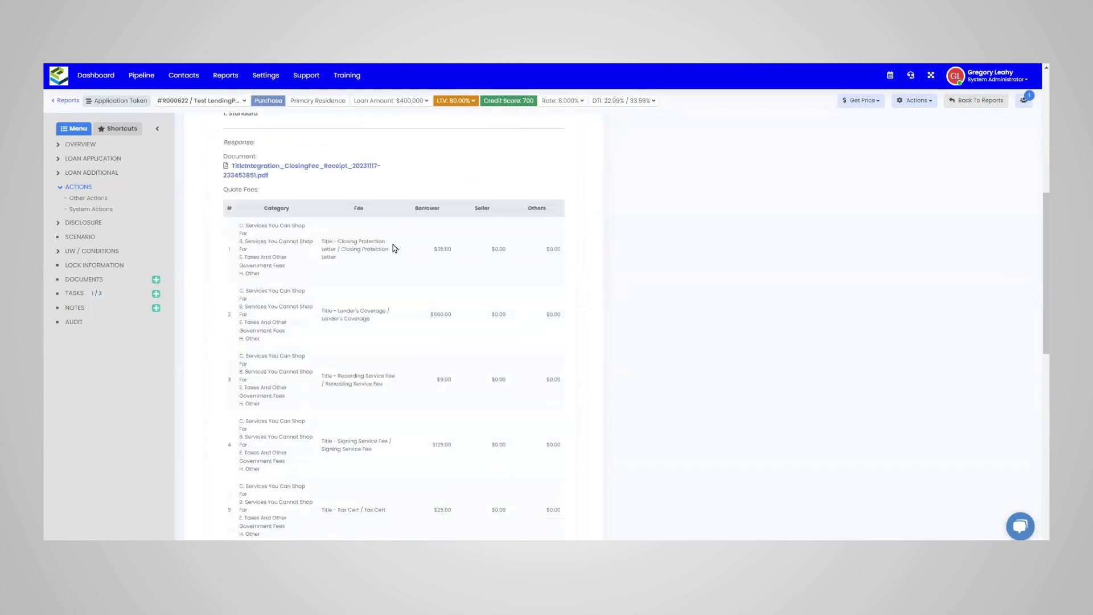
{"action": "scroll", "coordinate": [411, 282], "scroll_direction": "down", "scroll_amount": 3}
{"action": "scroll", "coordinate": [413, 287], "scroll_direction": "down", "scroll_amount": 4}
{"action": "scroll", "coordinate": [412, 341], "scroll_direction": "down", "scroll_amount": 2}
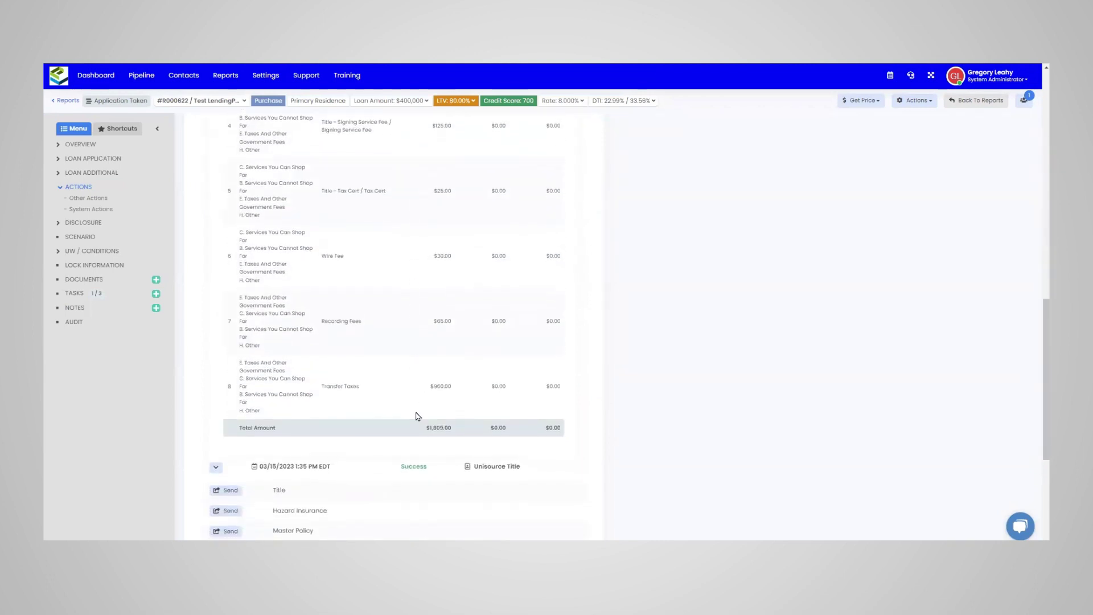
{"action": "scroll", "coordinate": [419, 385], "scroll_direction": "up", "scroll_amount": 3}
{"action": "scroll", "coordinate": [435, 359], "scroll_direction": "up", "scroll_amount": 3}
{"action": "scroll", "coordinate": [444, 334], "scroll_direction": "up", "scroll_amount": 2}
{"action": "scroll", "coordinate": [448, 299], "scroll_direction": "up", "scroll_amount": 3}
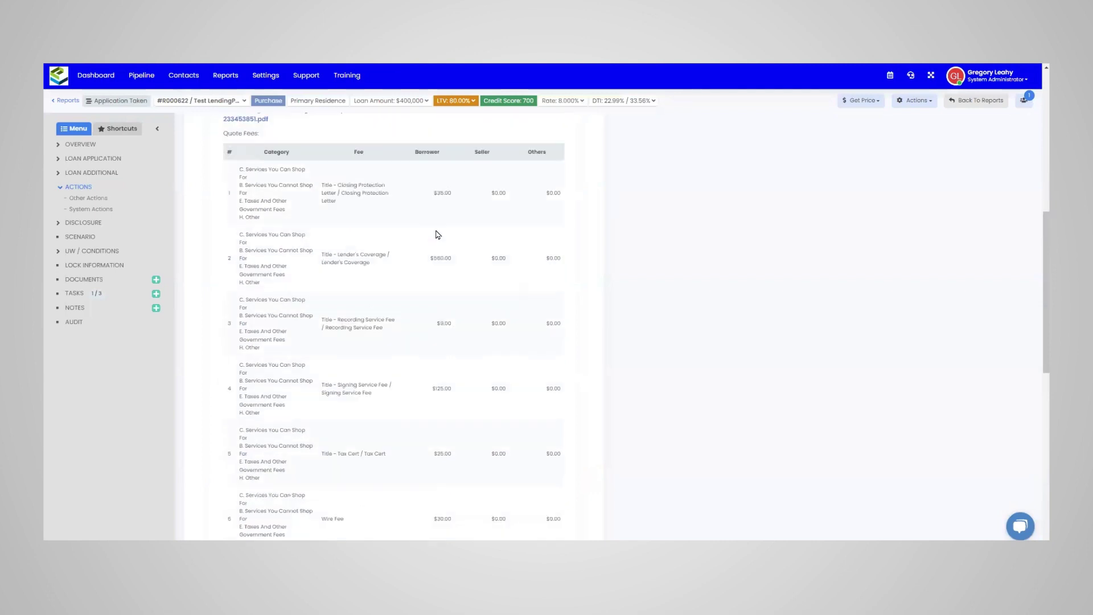
{"action": "scroll", "coordinate": [454, 282], "scroll_direction": "up", "scroll_amount": 3}
{"action": "scroll", "coordinate": [460, 275], "scroll_direction": "up", "scroll_amount": 2}
{"action": "scroll", "coordinate": [461, 275], "scroll_direction": "up", "scroll_amount": 4}
{"action": "scroll", "coordinate": [460, 274], "scroll_direction": "up", "scroll_amount": 3}
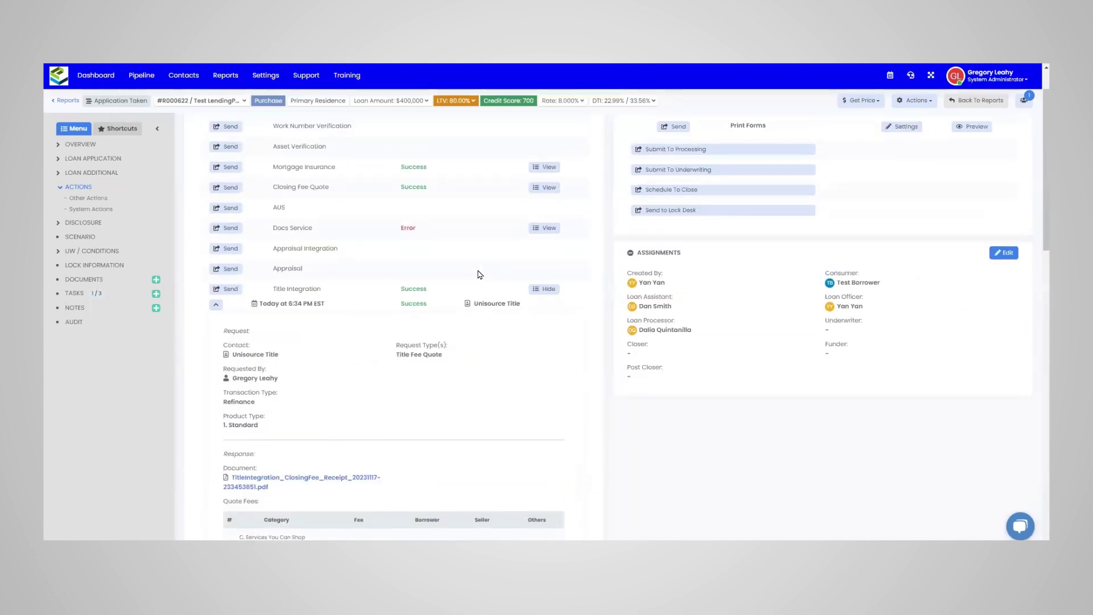
{"action": "left_click", "coordinate": [549, 291]}
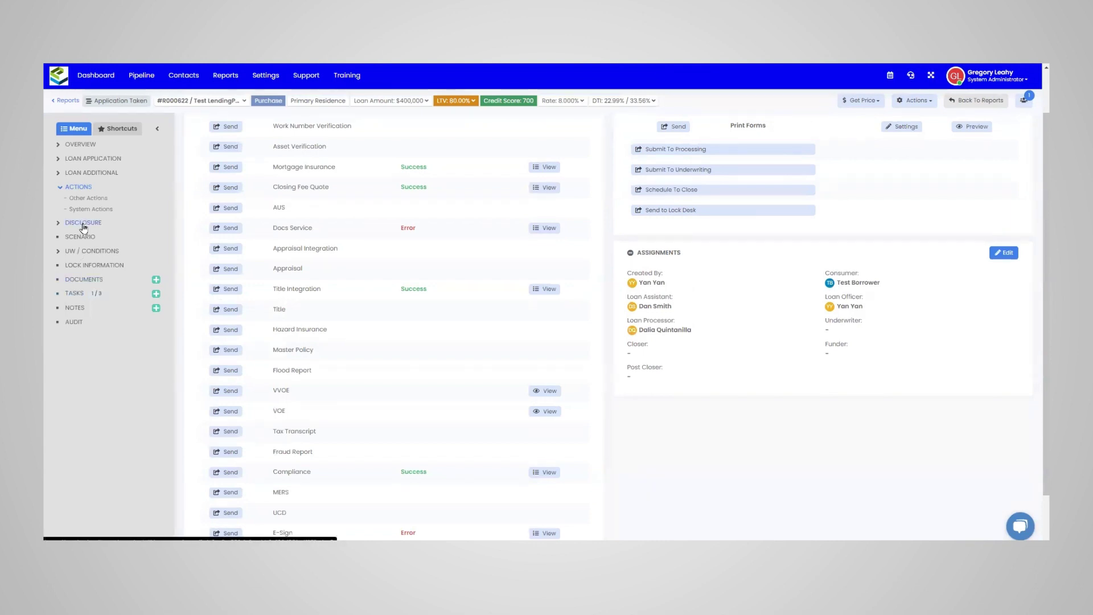
Check the Unisource Title fees in disclosure cost details, then bring up the Fees Worksheet Summary.
{"action": "left_click", "coordinate": [83, 222]}
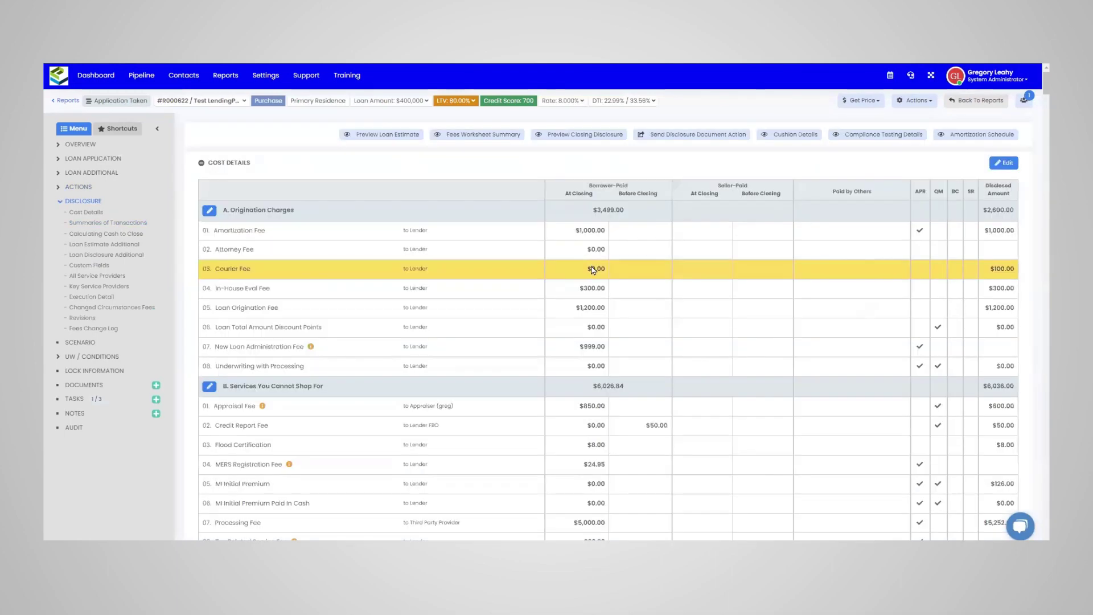
{"action": "scroll", "coordinate": [584, 265], "scroll_direction": "down", "scroll_amount": 5}
{"action": "scroll", "coordinate": [584, 265], "scroll_direction": "down", "scroll_amount": 3}
{"action": "scroll", "coordinate": [584, 265], "scroll_direction": "down", "scroll_amount": 3}
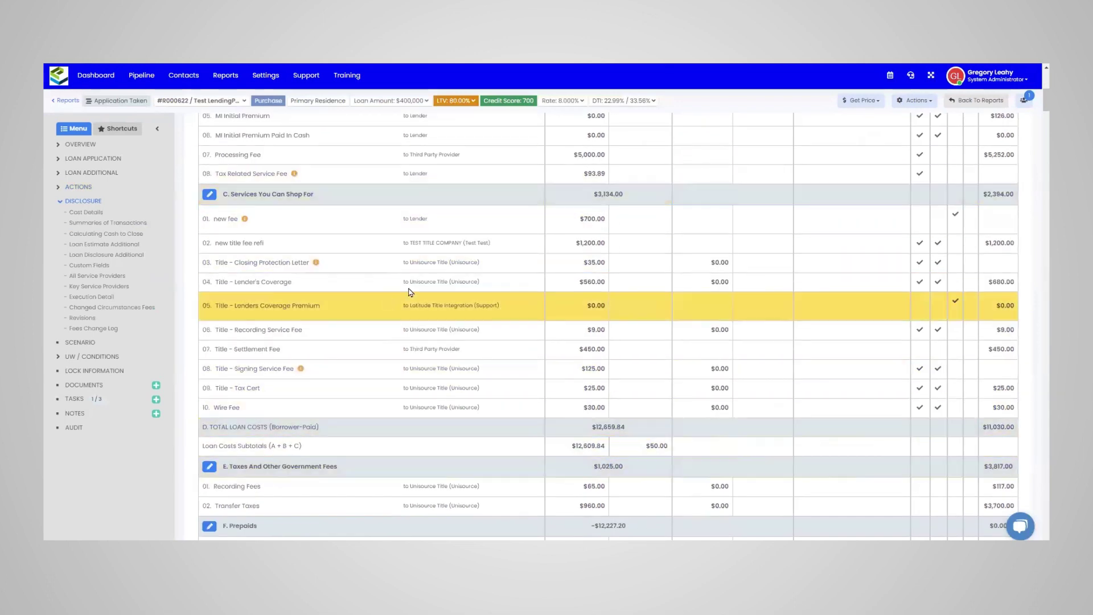
{"action": "left_click_drag", "start_coordinate": [402, 262], "coordinate": [491, 272]}
{"action": "left_click", "coordinate": [492, 272]}
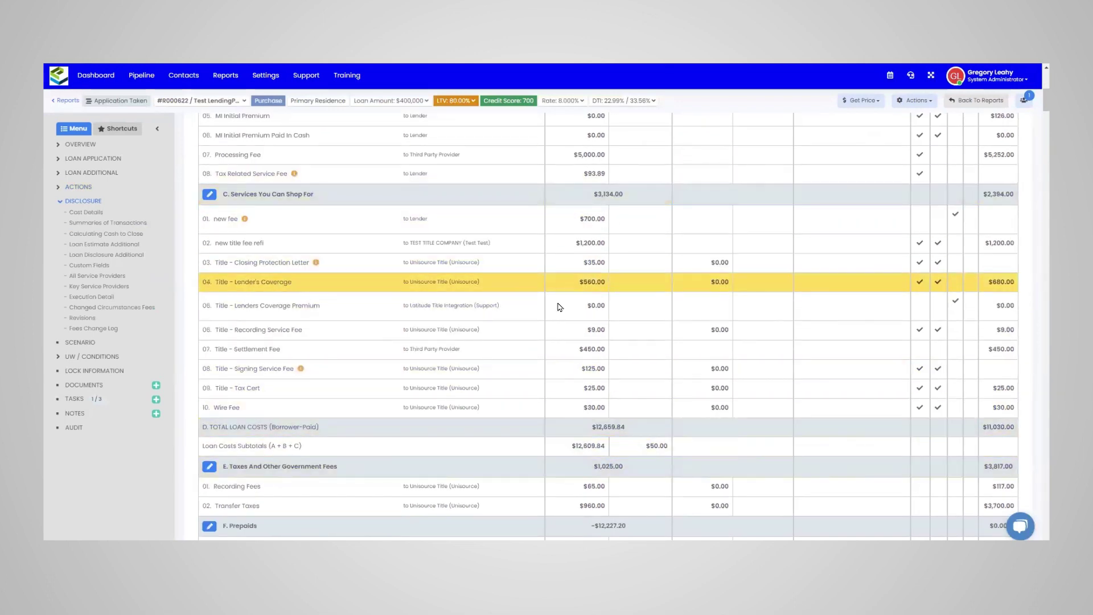
{"action": "scroll", "coordinate": [578, 328], "scroll_direction": "up", "scroll_amount": 5}
{"action": "scroll", "coordinate": [547, 256], "scroll_direction": "up", "scroll_amount": 2}
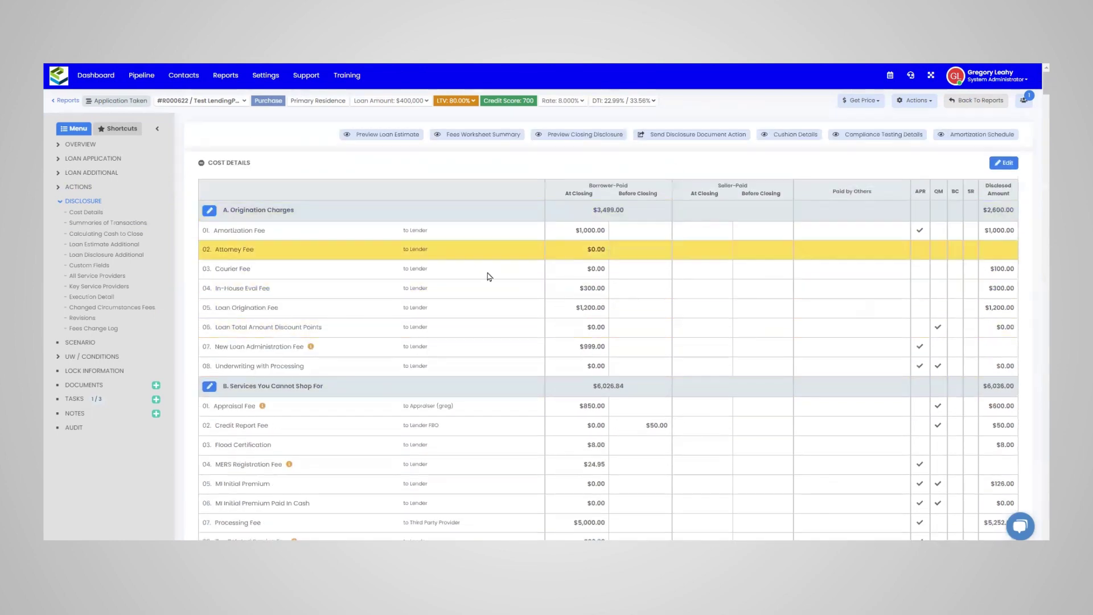
{"action": "left_click", "coordinate": [482, 136]}
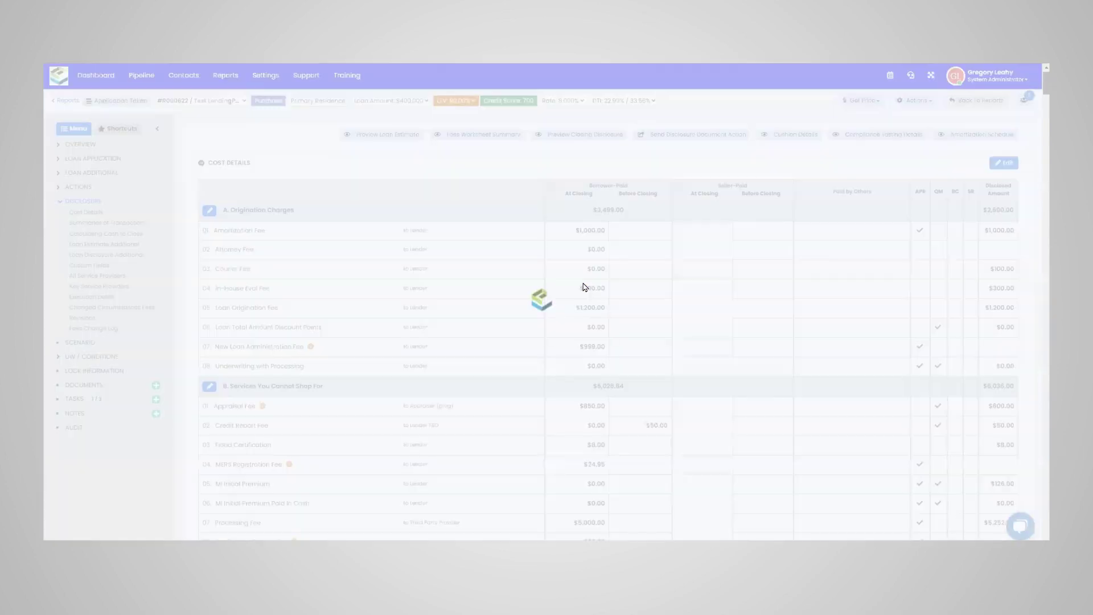